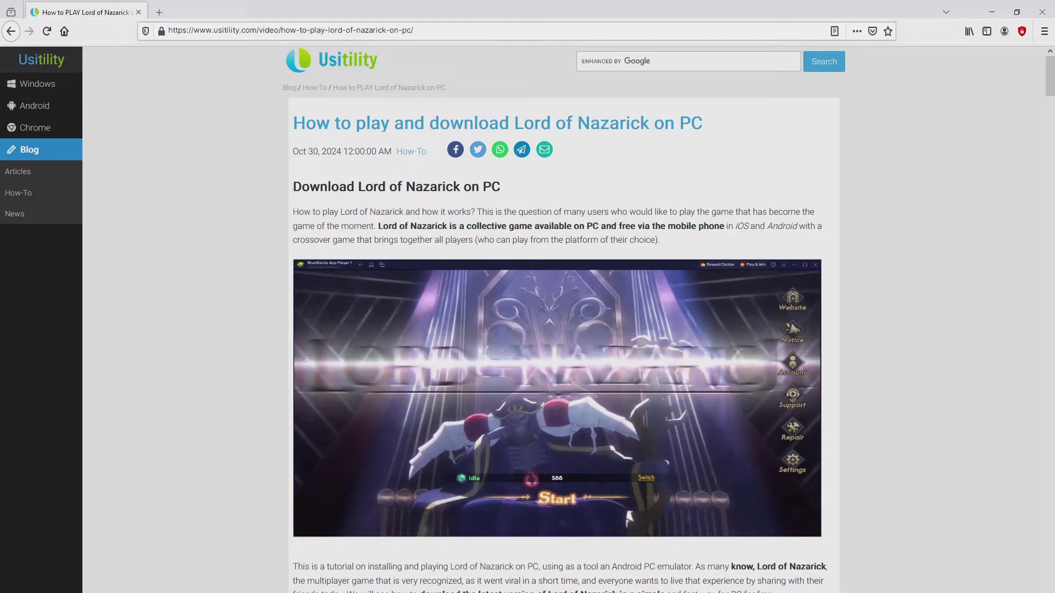
scroll(560, 371, "down", 5)
scroll(561, 371, "down", 3)
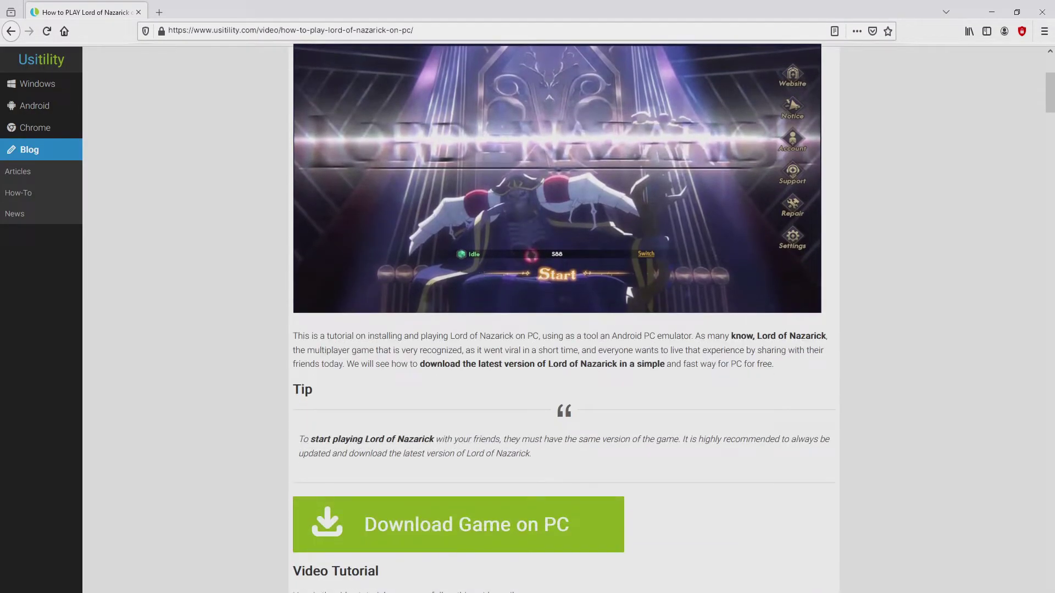
- Follow the article's 'Download Game on PC' link to the BlueStacks Lord of Nazarick page
left_click(437, 511)
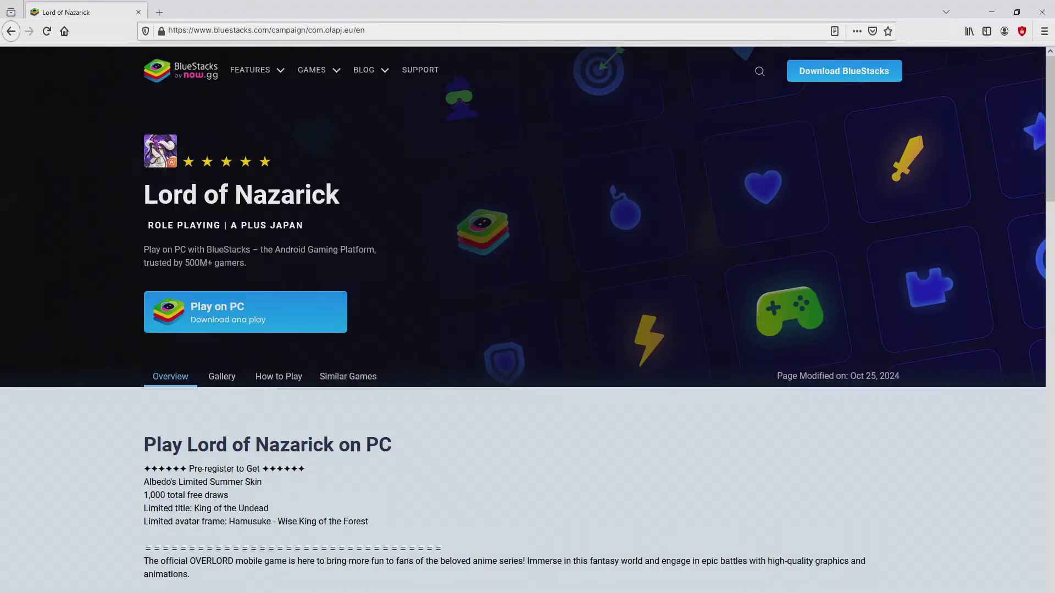
scroll(527, 330, "down", 5)
scroll(527, 330, "down", 5)
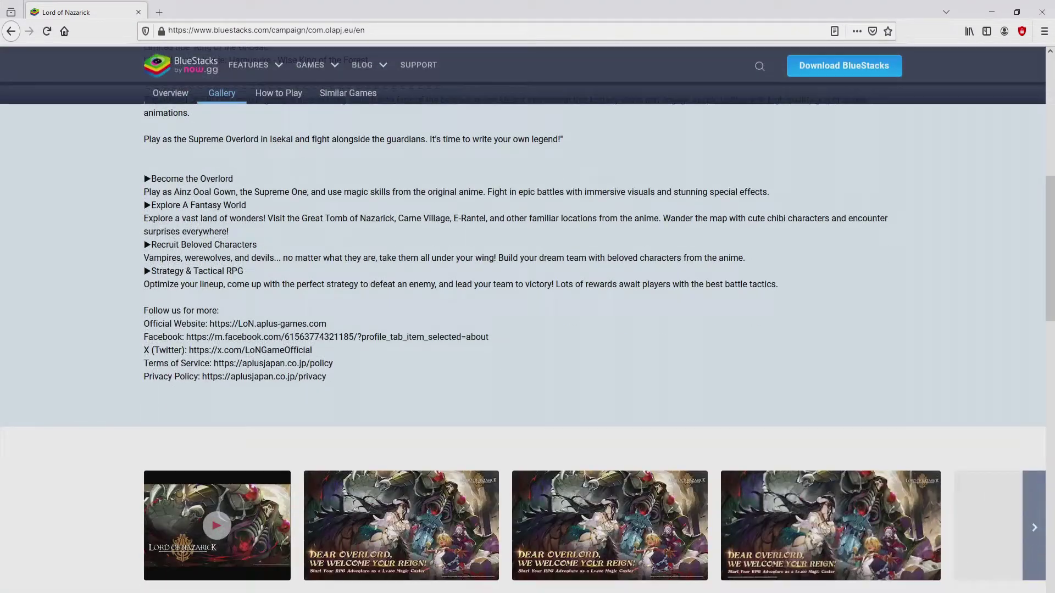
scroll(527, 329, "down", 5)
scroll(527, 330, "down", 3)
scroll(528, 329, "up", 10)
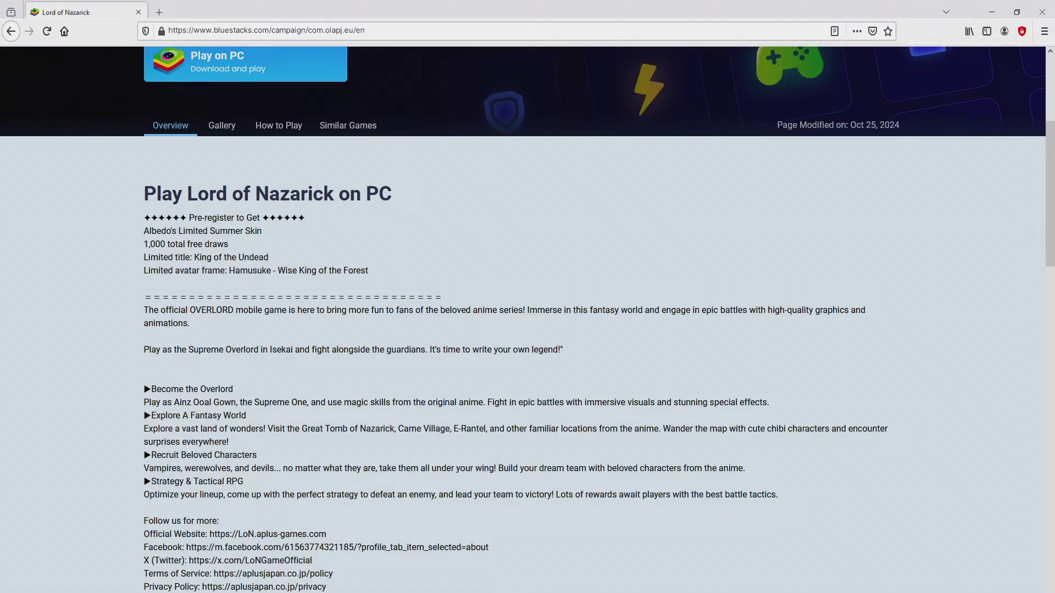
scroll(528, 330, "up", 5)
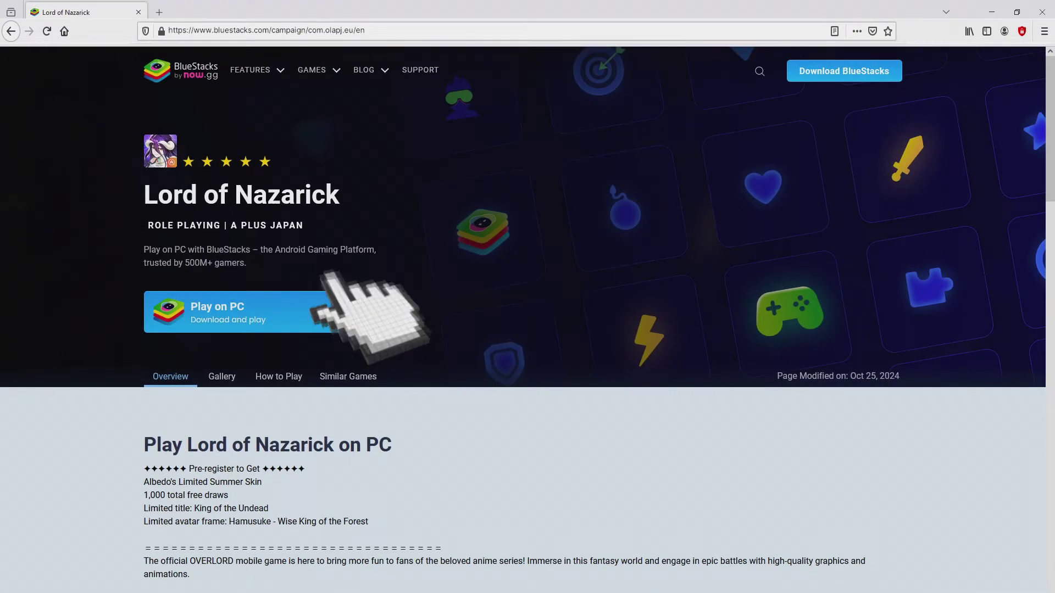
- Download BlueStacksInstaller.exe via 'Play on PC' and run it from the download bar
left_click(272, 313)
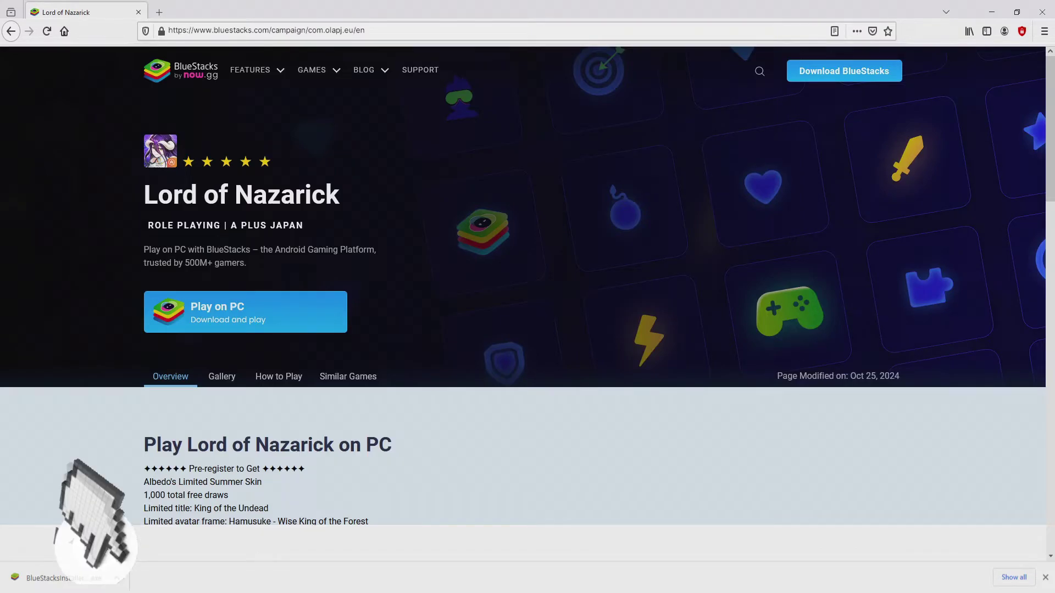
left_click(63, 578)
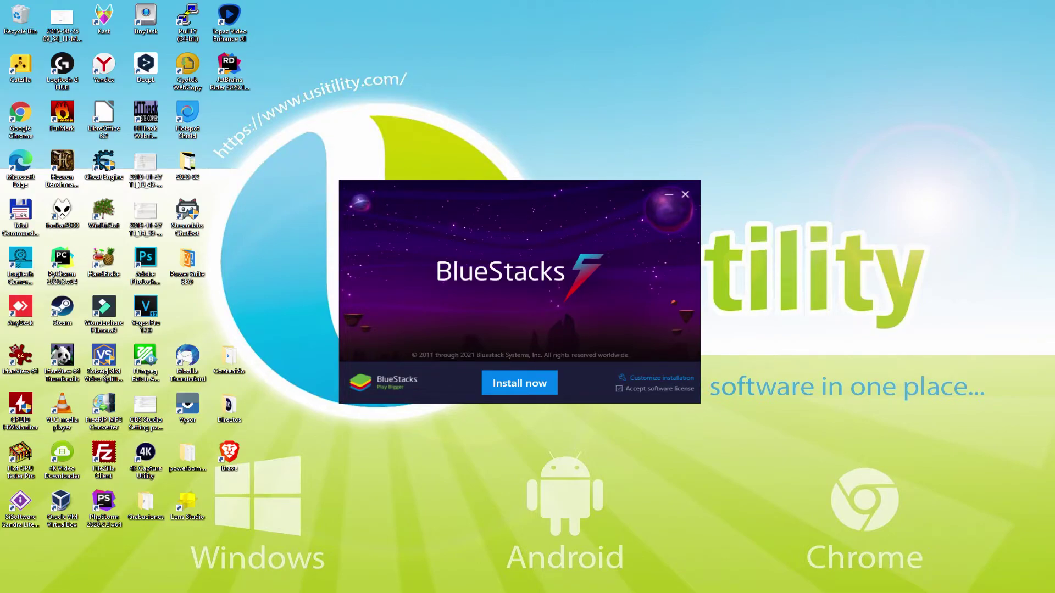
- Check the default data path under Customize installation, go back, and choose 'Install now'
left_click(651, 377)
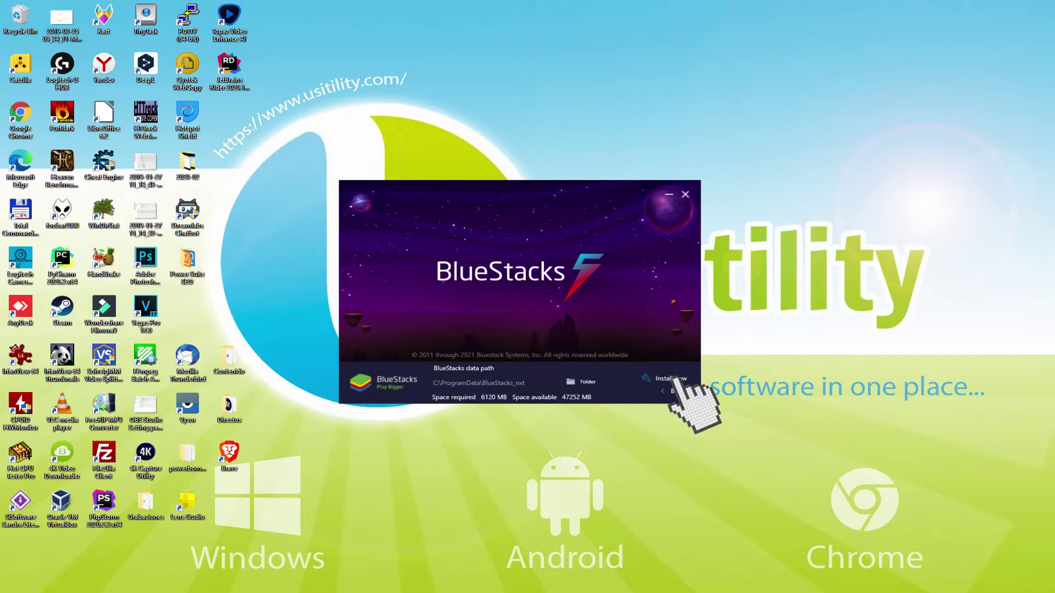
left_click(664, 391)
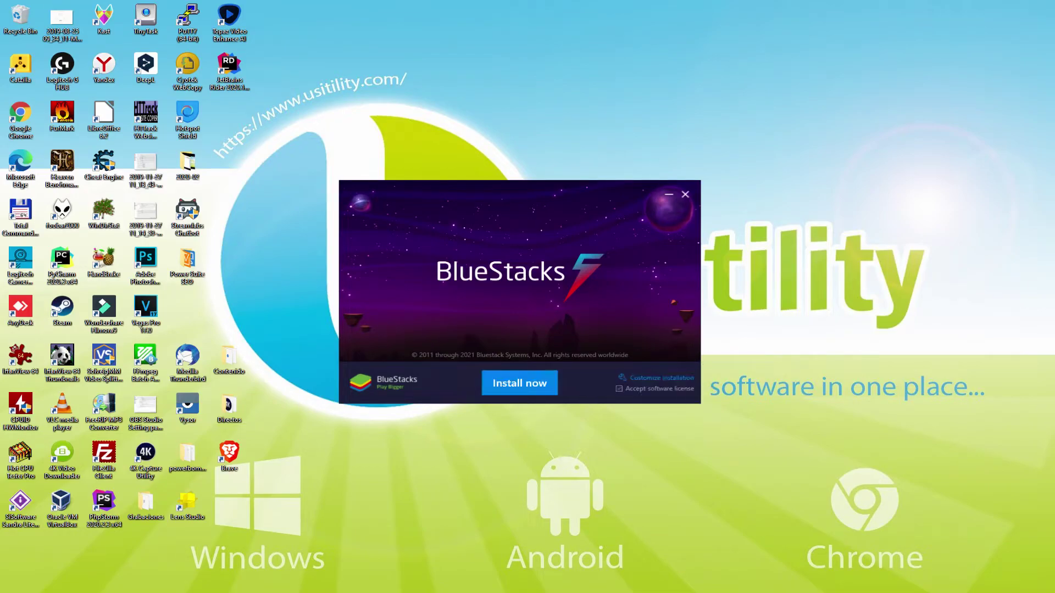
left_click(519, 383)
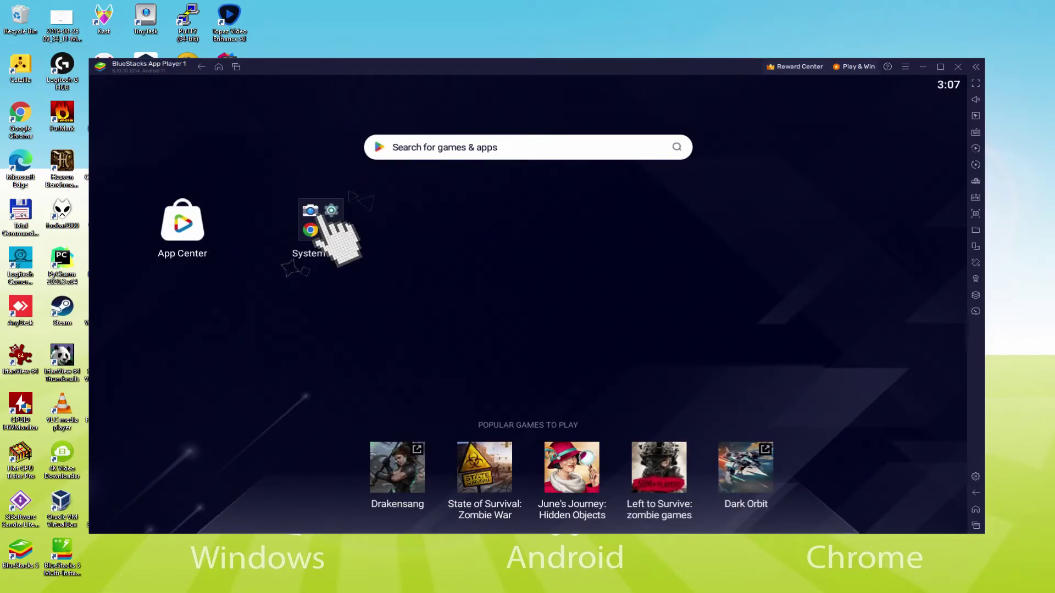
- Launch the Play Store from the System apps folder on the BlueStacks home screen
left_click(321, 231)
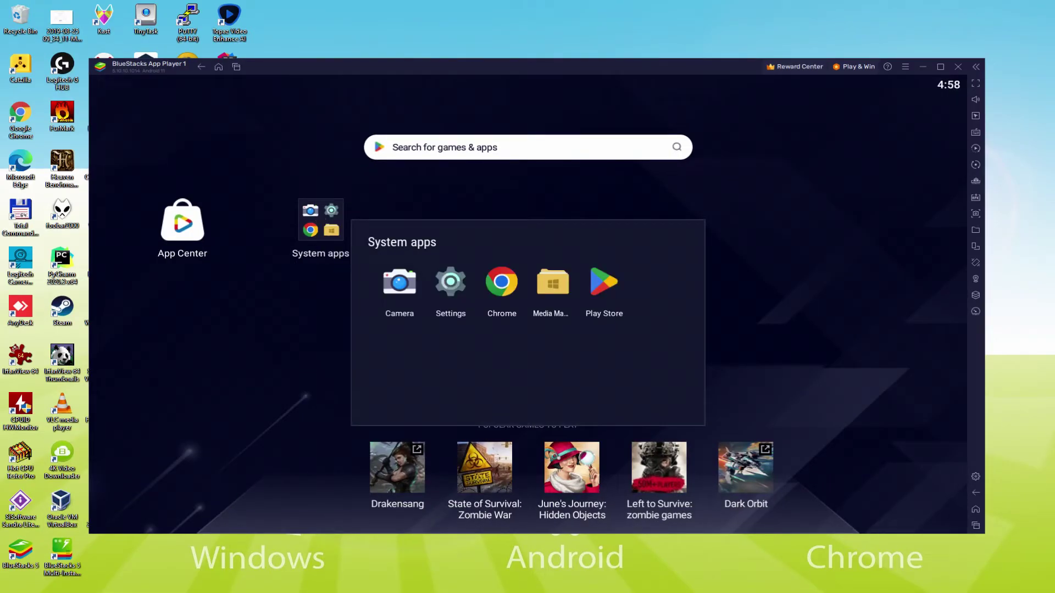
left_click(604, 282)
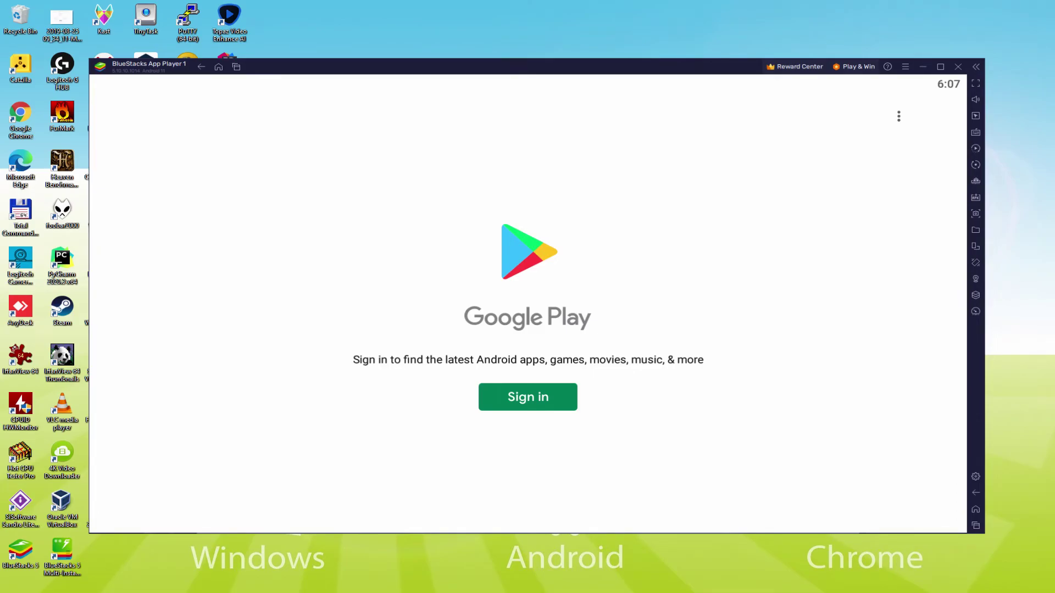
- Sign in to Google Play with the Google account credentials
left_click(527, 397)
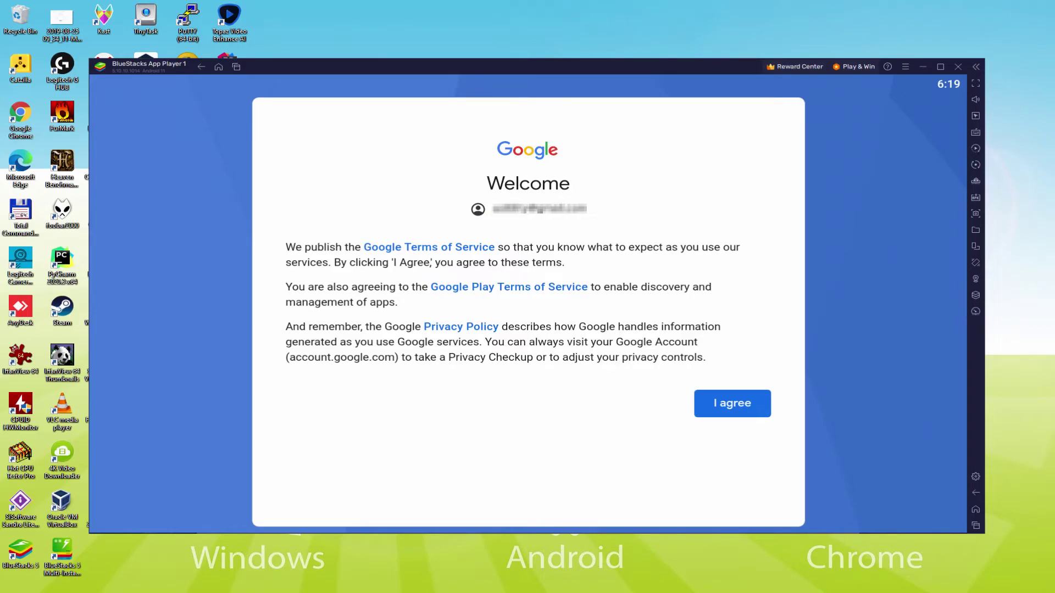
- Agree to Google's terms, disable 'Back up to Google Drive', and accept the services settings
left_click(731, 403)
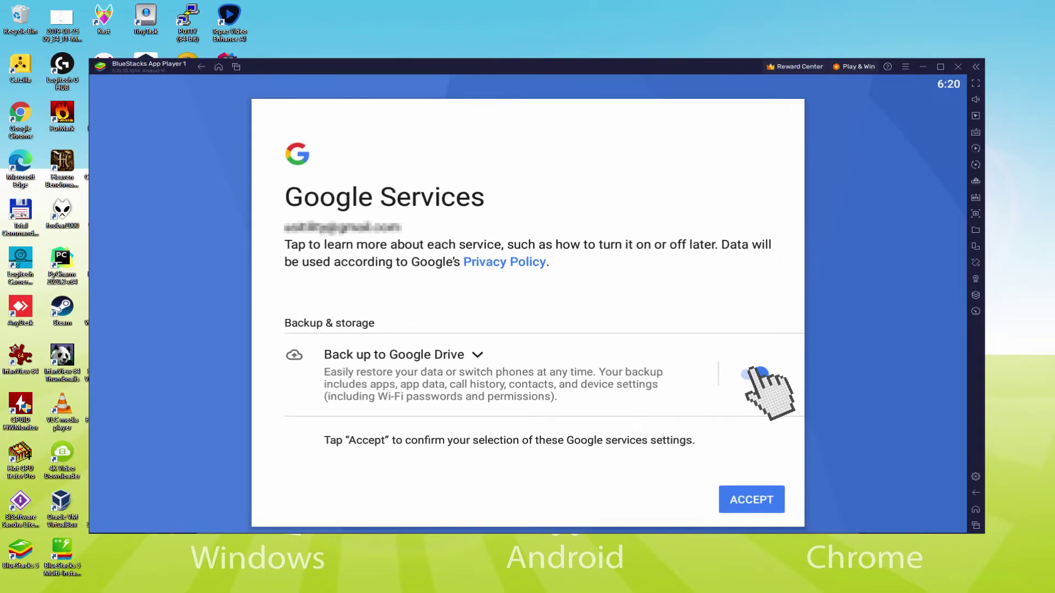
left_click(751, 374)
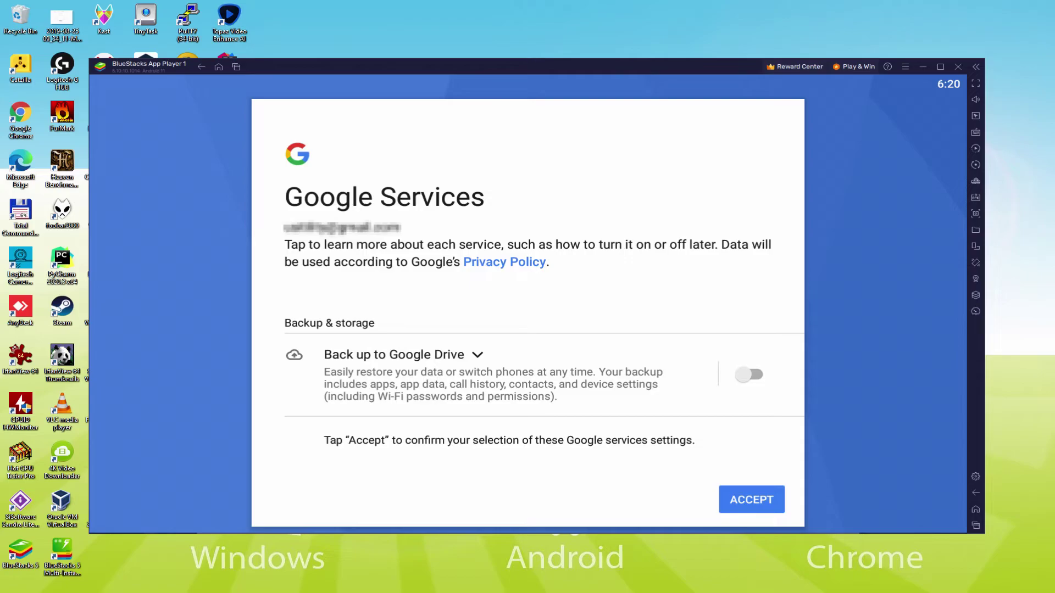
left_click(751, 499)
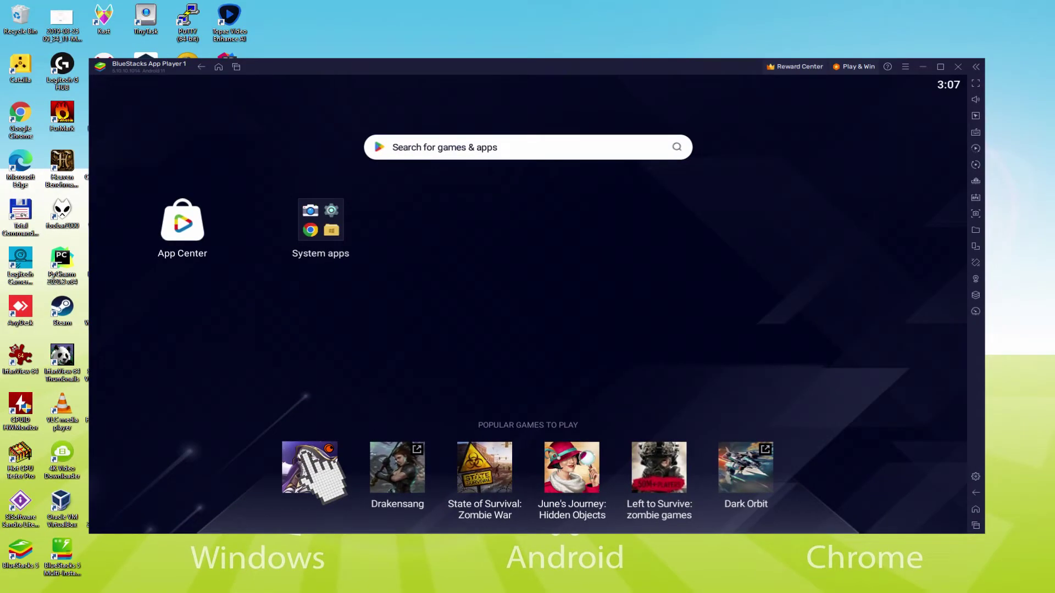
- Open Lord of Nazarick from the home screen's Popular Games to Play list
left_click(318, 244)
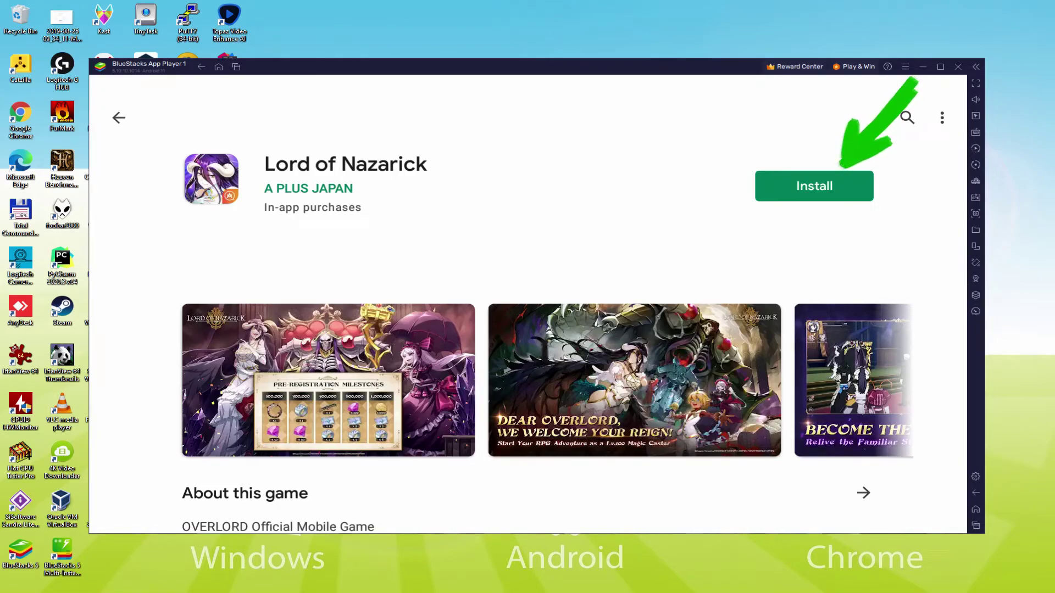
- Install Lord of Nazarick from its Play Store page and wait for the download
left_click(815, 185)
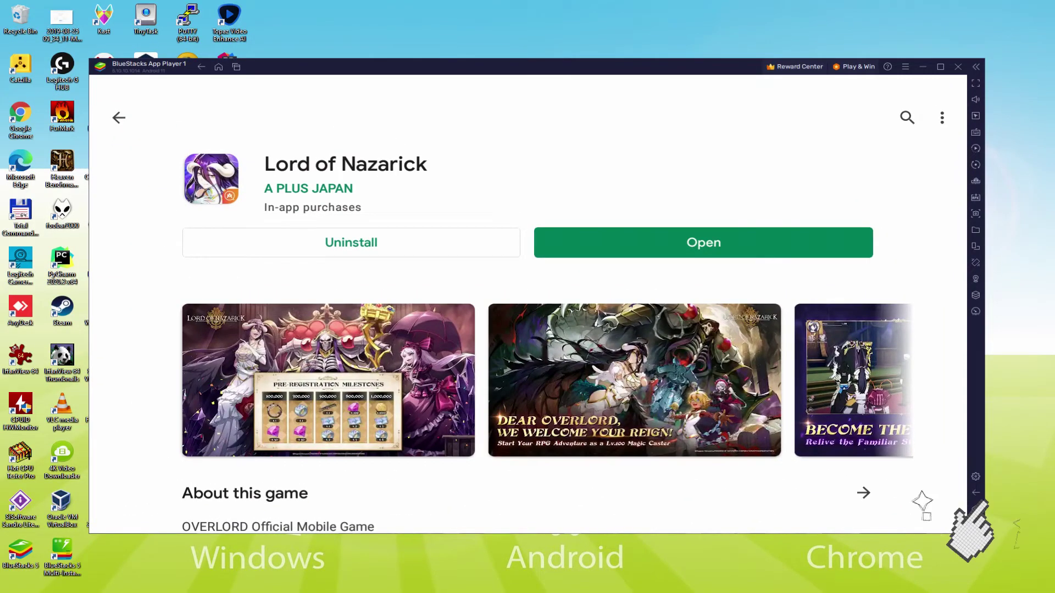
- Return to the BlueStacks home screen and launch Lord of Nazarick
left_click(976, 476)
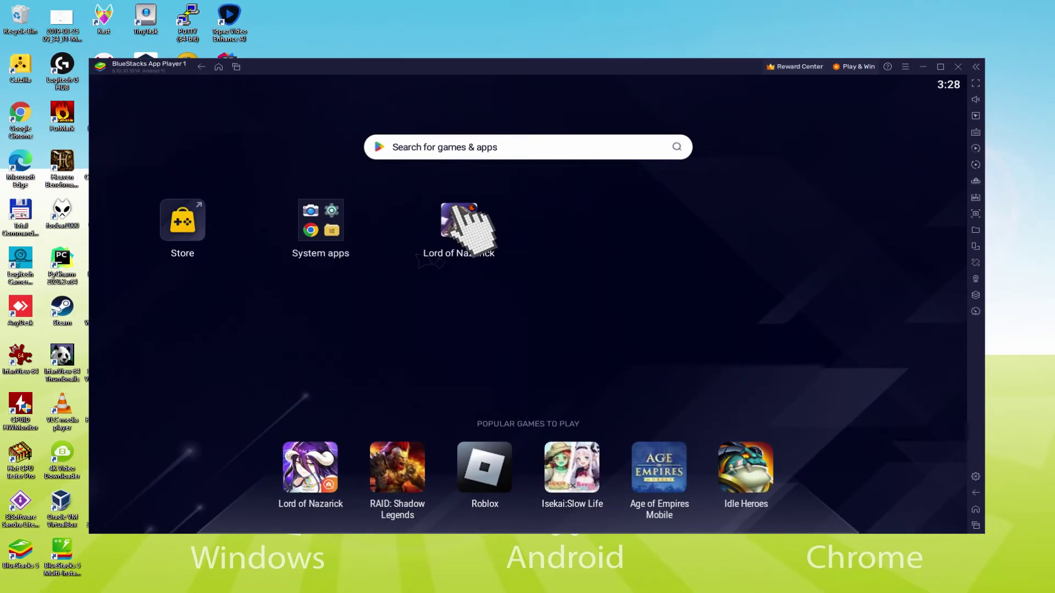
left_click(460, 222)
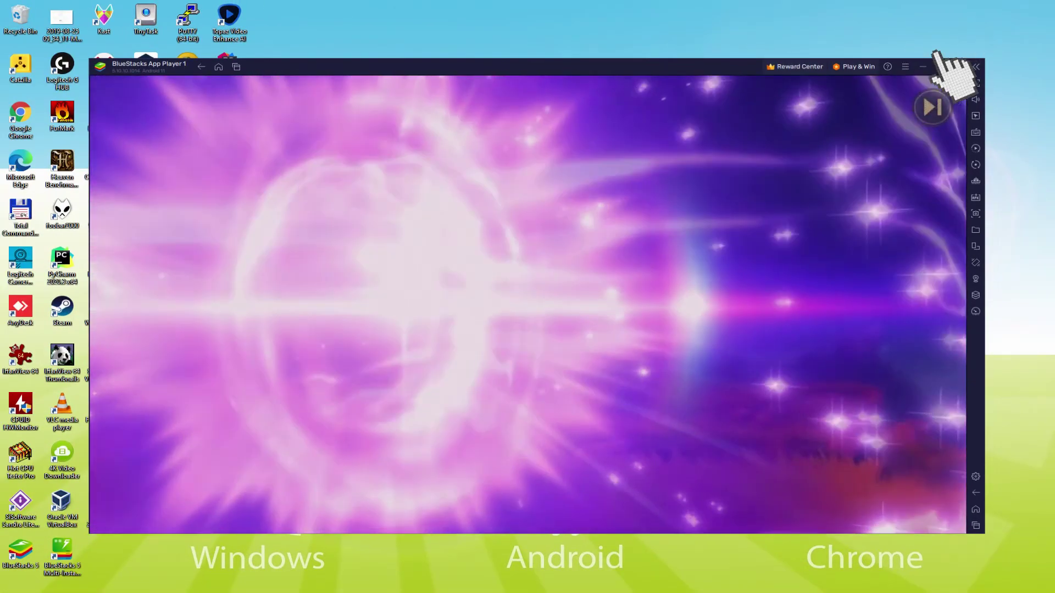
left_click(940, 60)
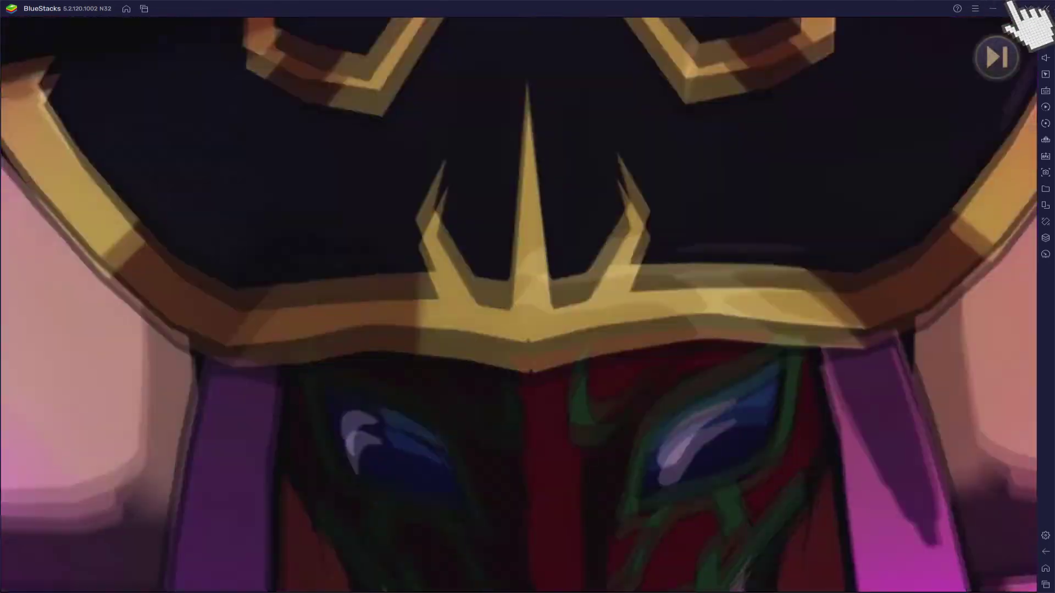
left_click(1010, 8)
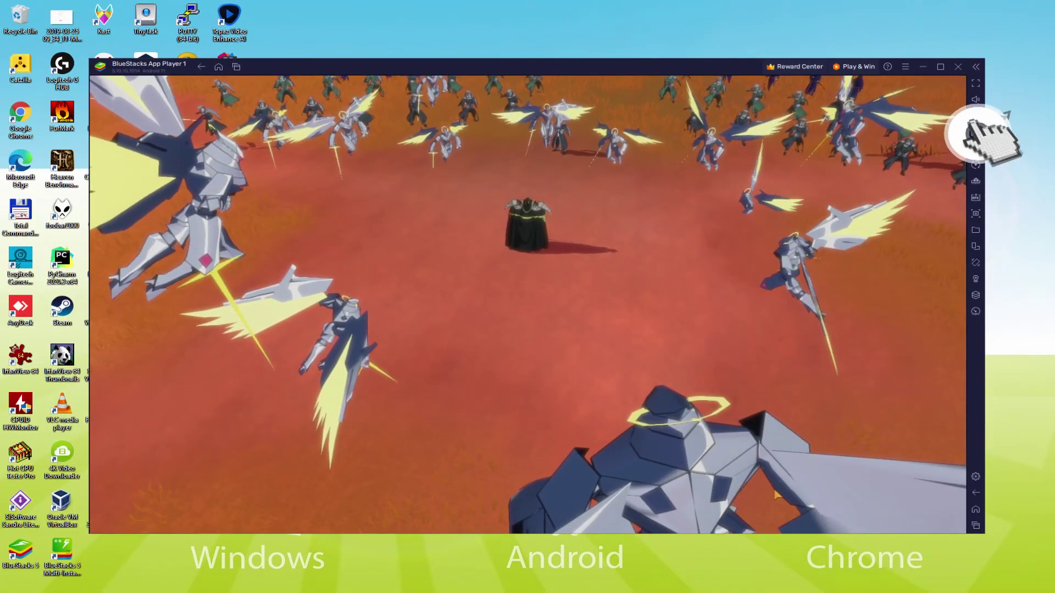
left_click(975, 132)
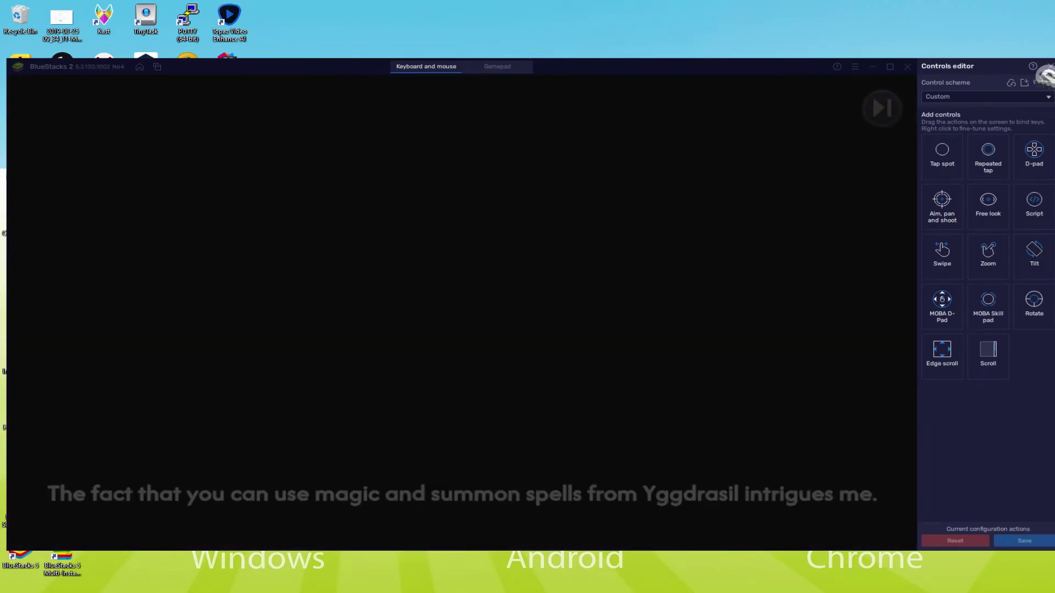
left_click(1044, 66)
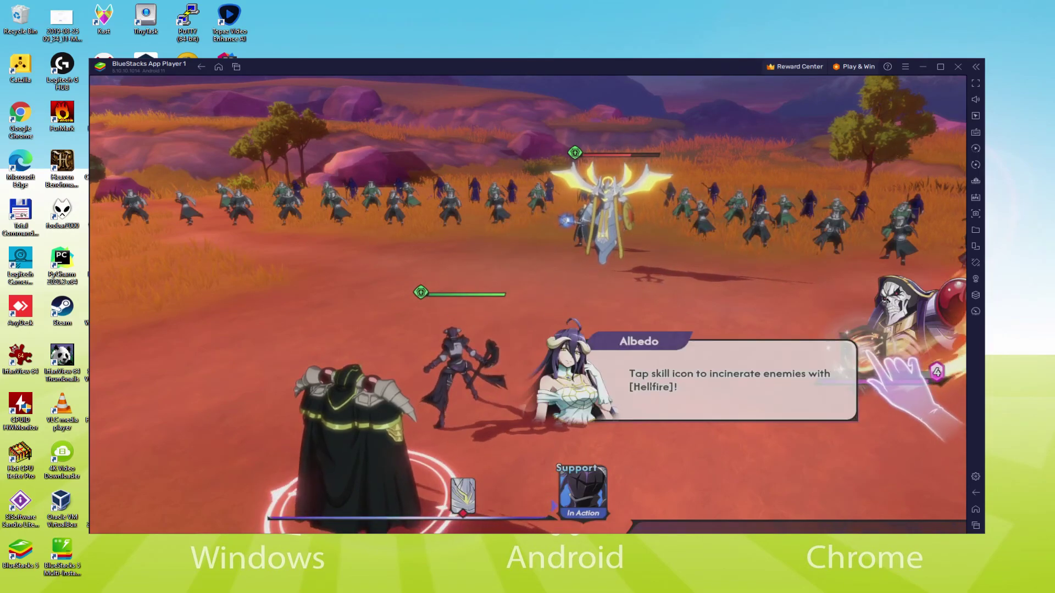
- Cast the Hellfire skill on the enemies when the tutorial battle prompts it
left_click(893, 365)
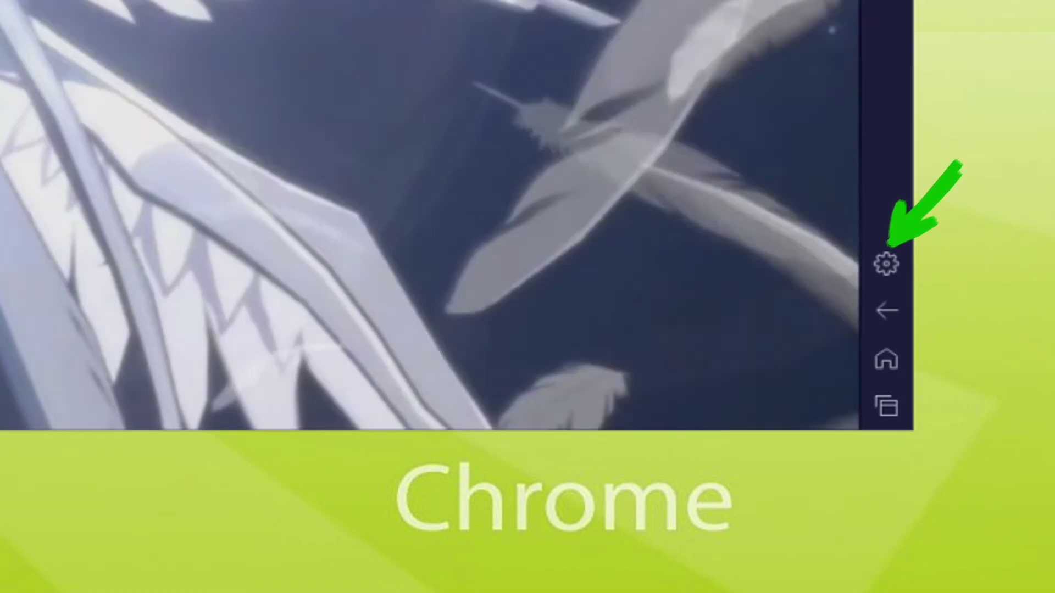
left_click(885, 264)
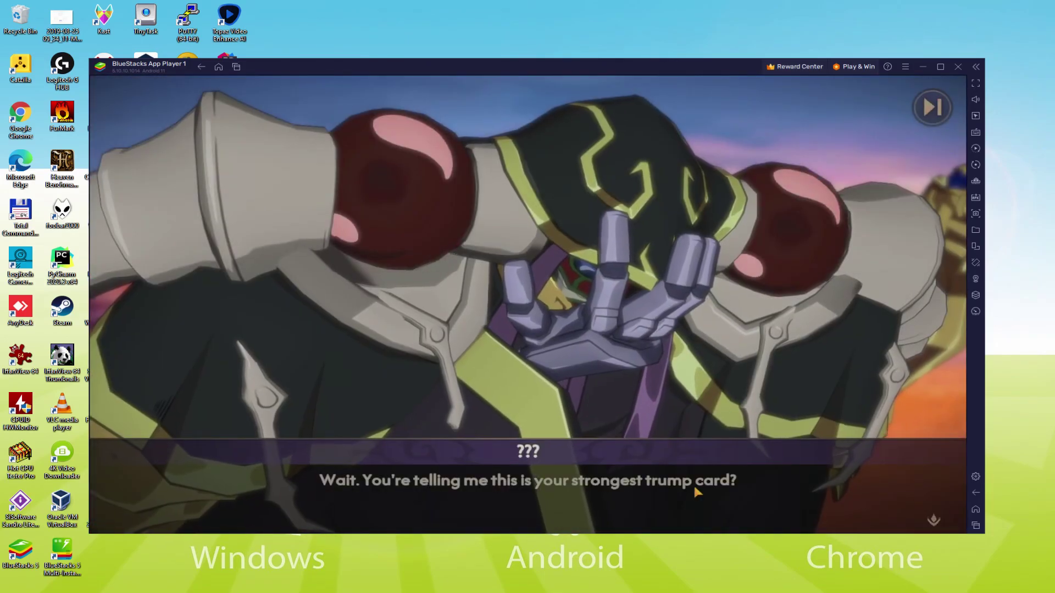
- Click through Nigun's six cutscene dialogue lines until he orders the angel to smite
left_click(693, 483)
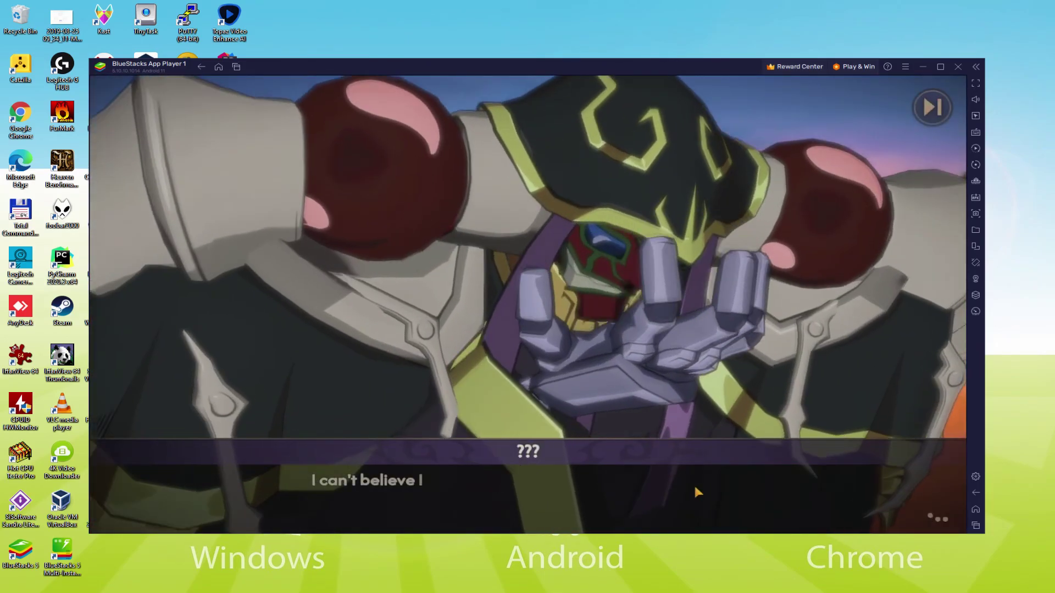
left_click(762, 486)
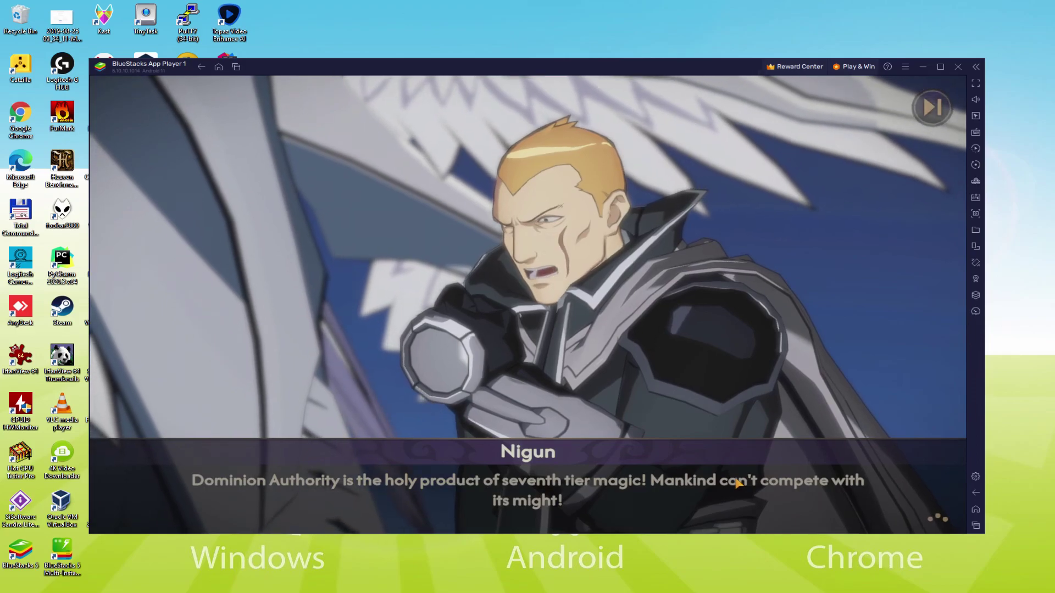
left_click(737, 482)
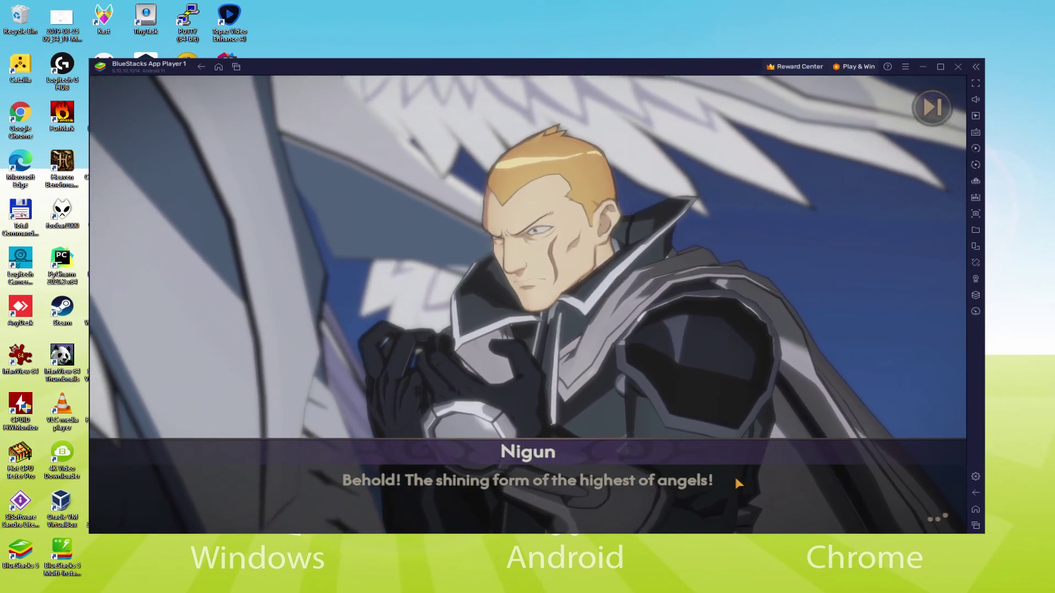
left_click(738, 482)
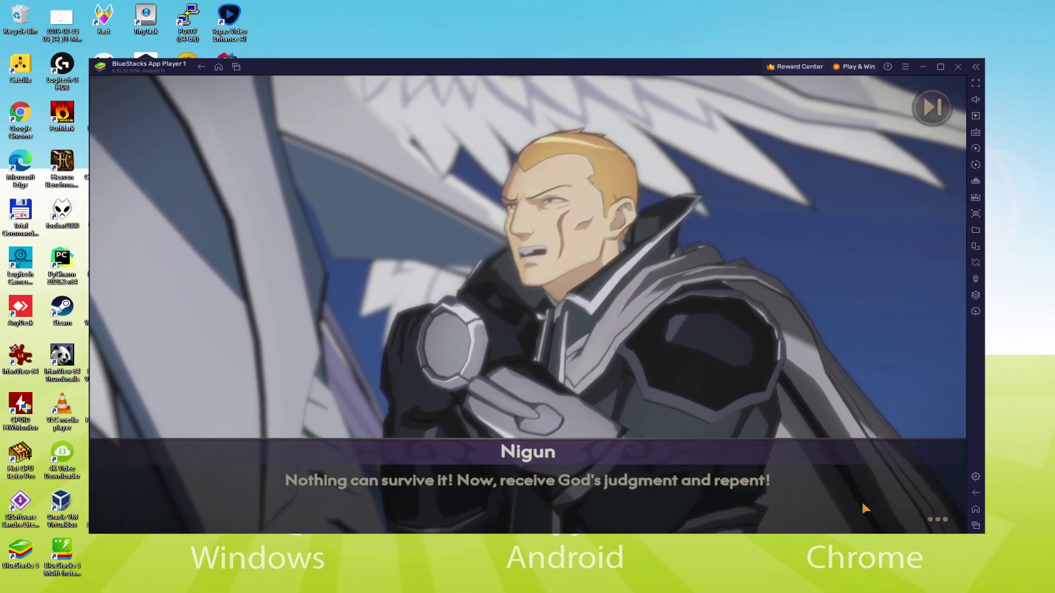
left_click(869, 499)
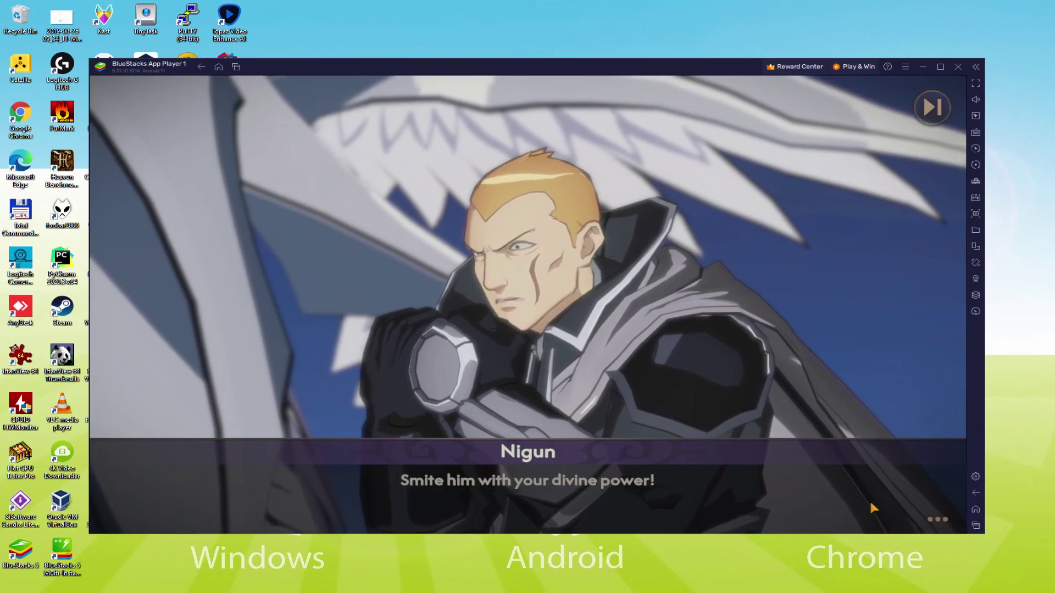
left_click(870, 499)
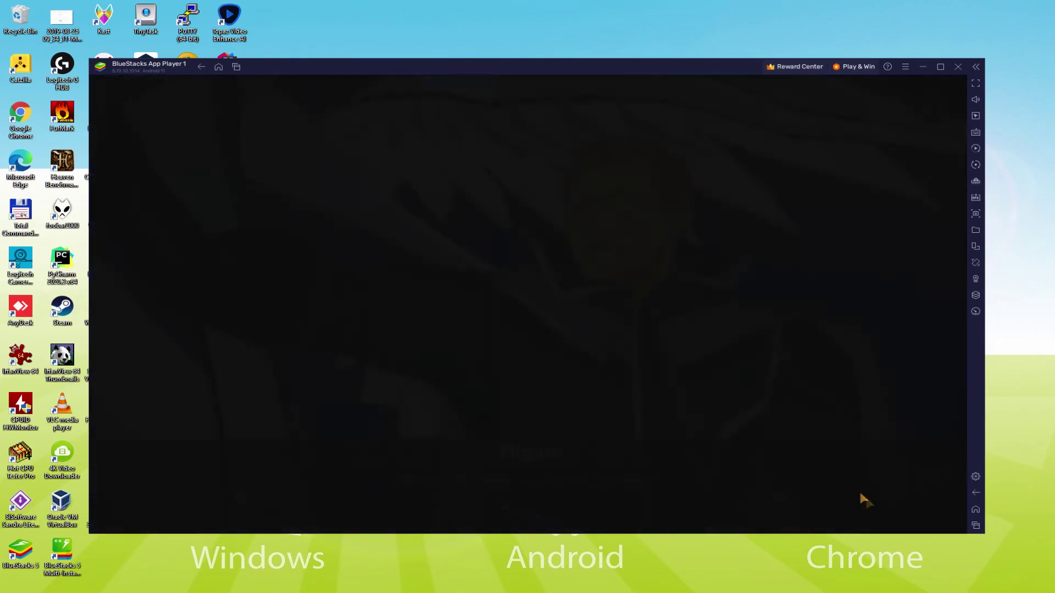